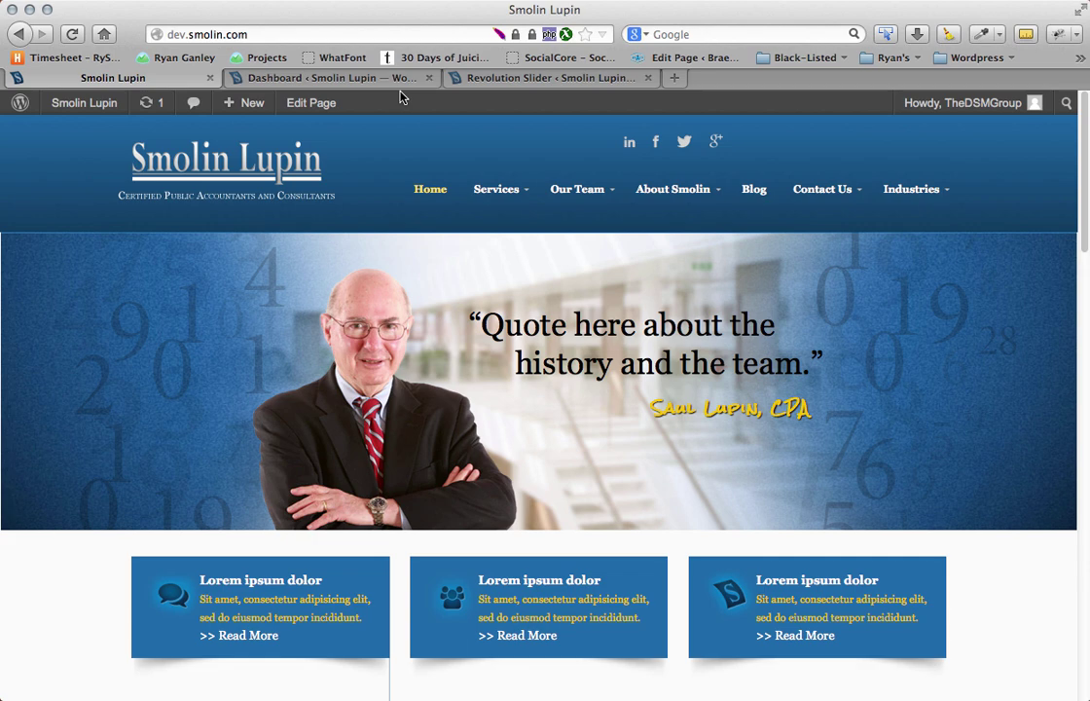
# Open HomeSlider's settings from the Revolution Slider page, then return to the sliders list.
pyautogui.click(279, 78)
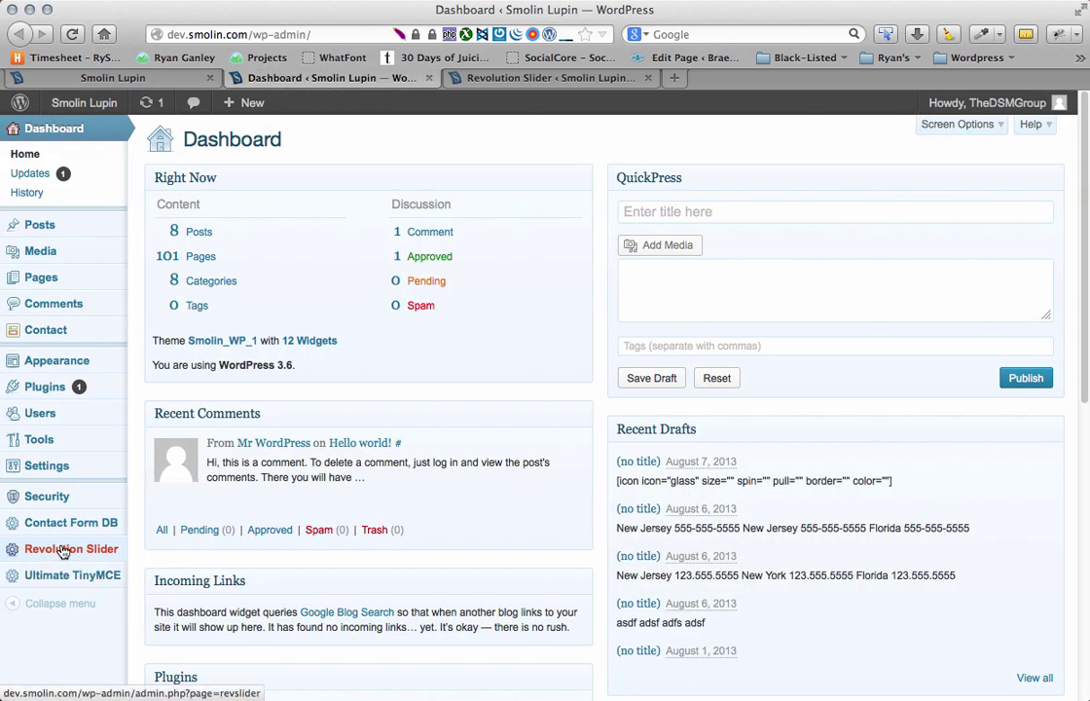
pyautogui.click(493, 80)
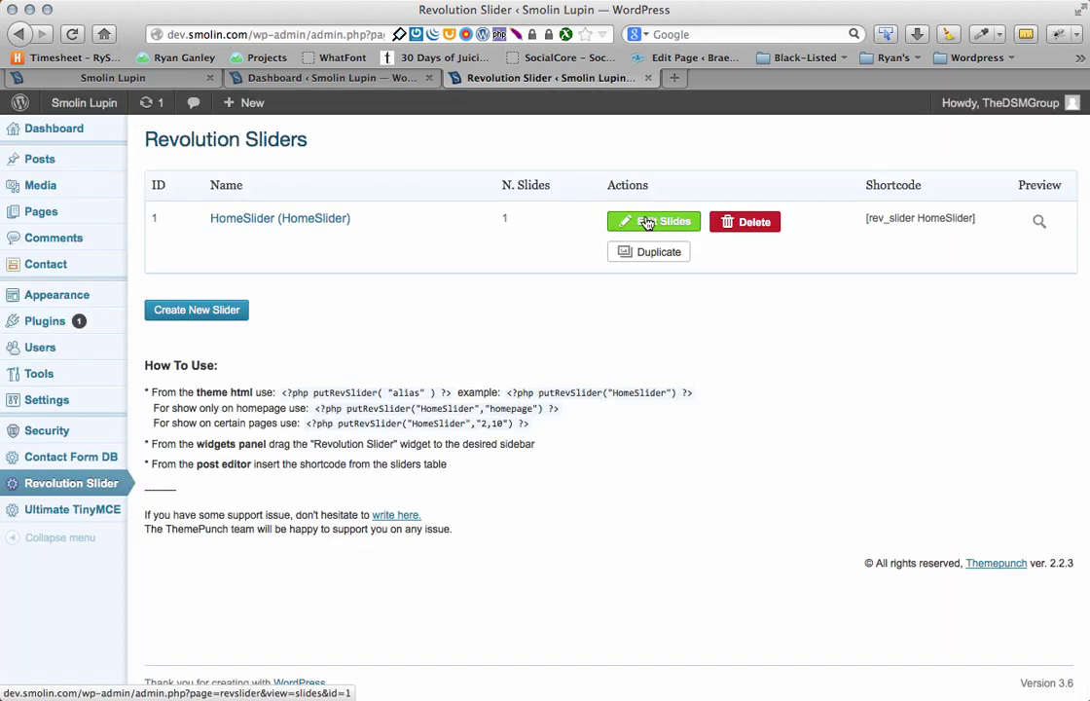
pyautogui.click(260, 220)
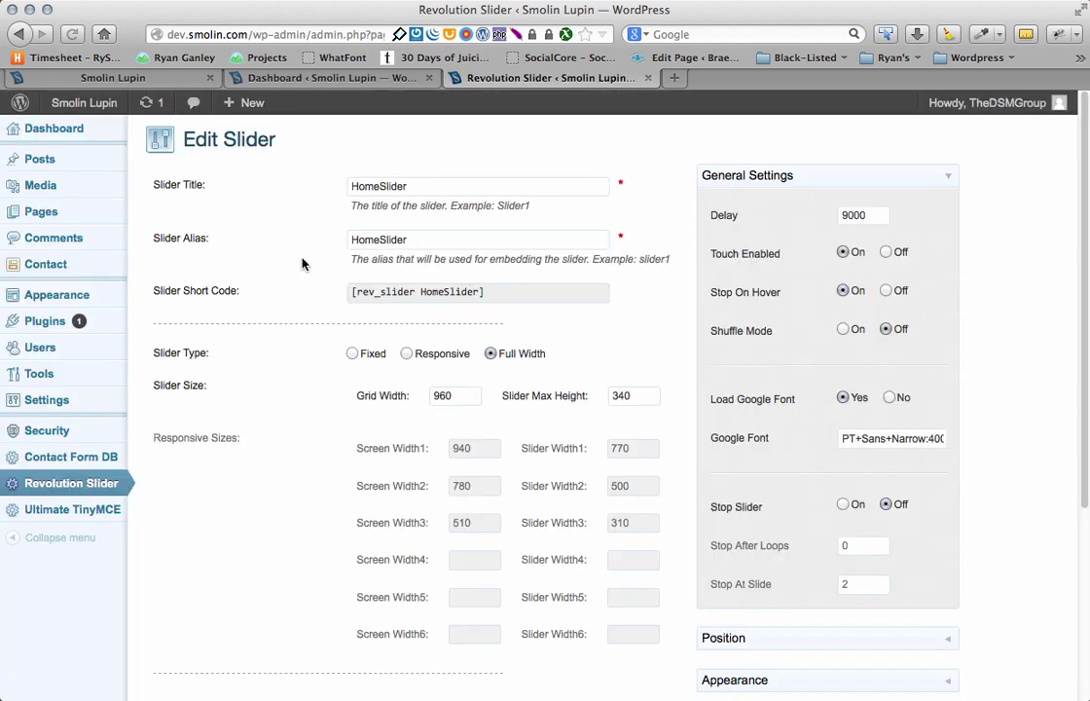
pyautogui.scroll(-3, 302, 263)
pyautogui.scroll(3, 298, 273)
pyautogui.scroll(-5, 672, 356)
pyautogui.scroll(5, 684, 362)
pyautogui.click(60, 482)
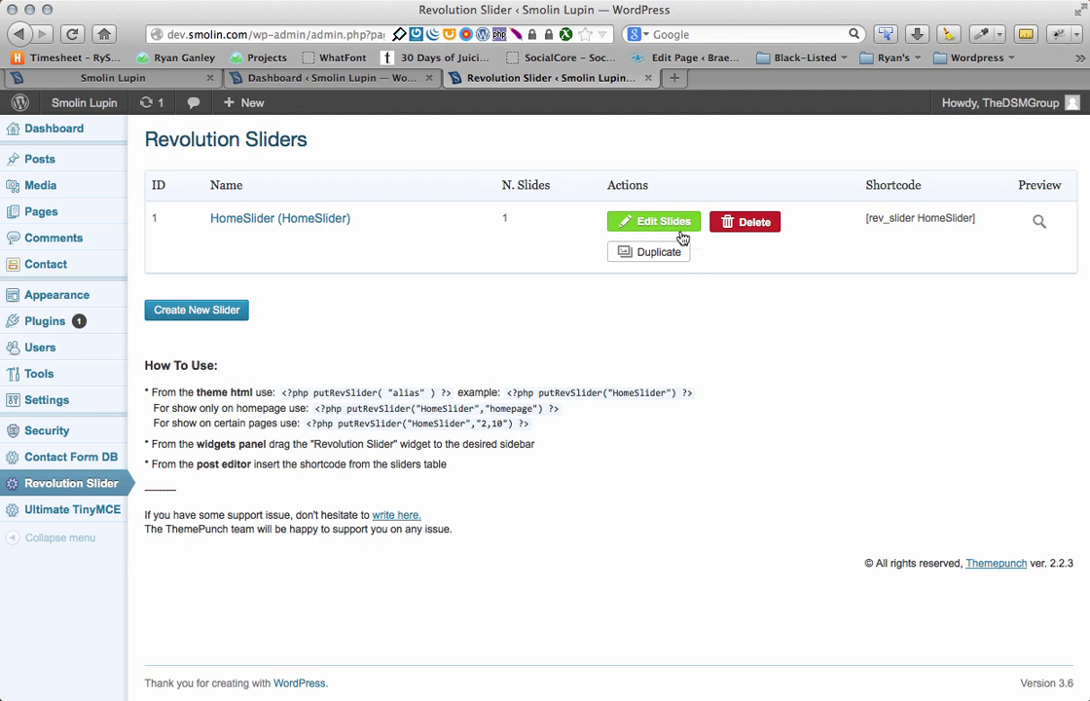
# Edit HomeSlider's Blue-Back.jpg slide and scroll to its slide image and layers.
pyautogui.click(681, 236)
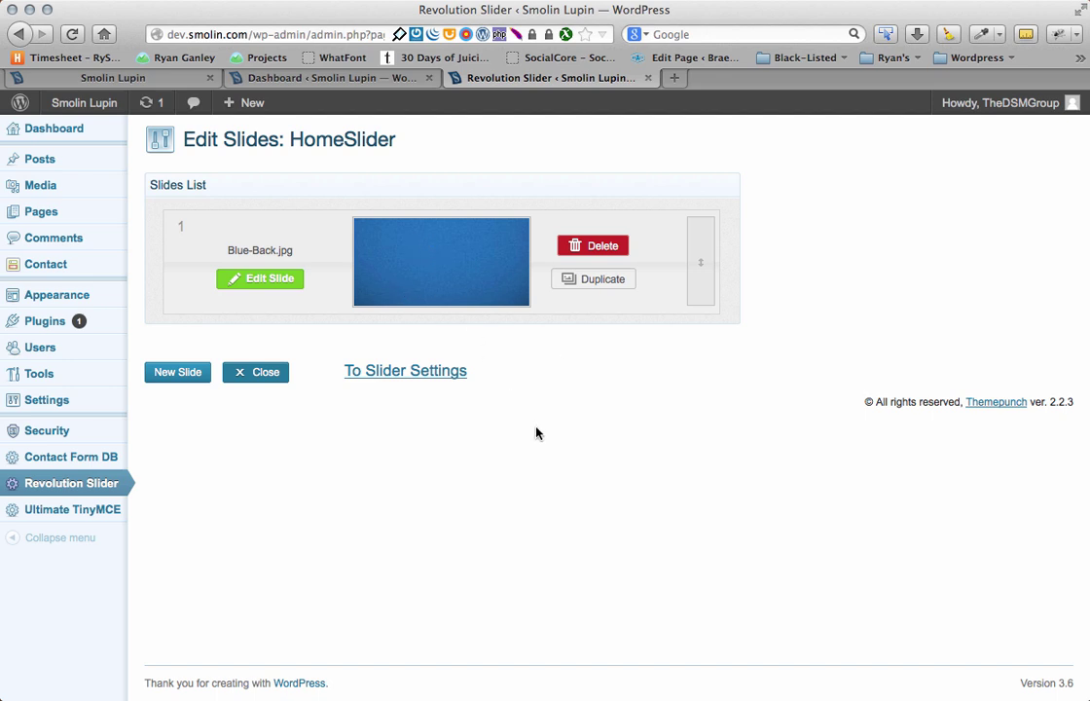
pyautogui.click(272, 279)
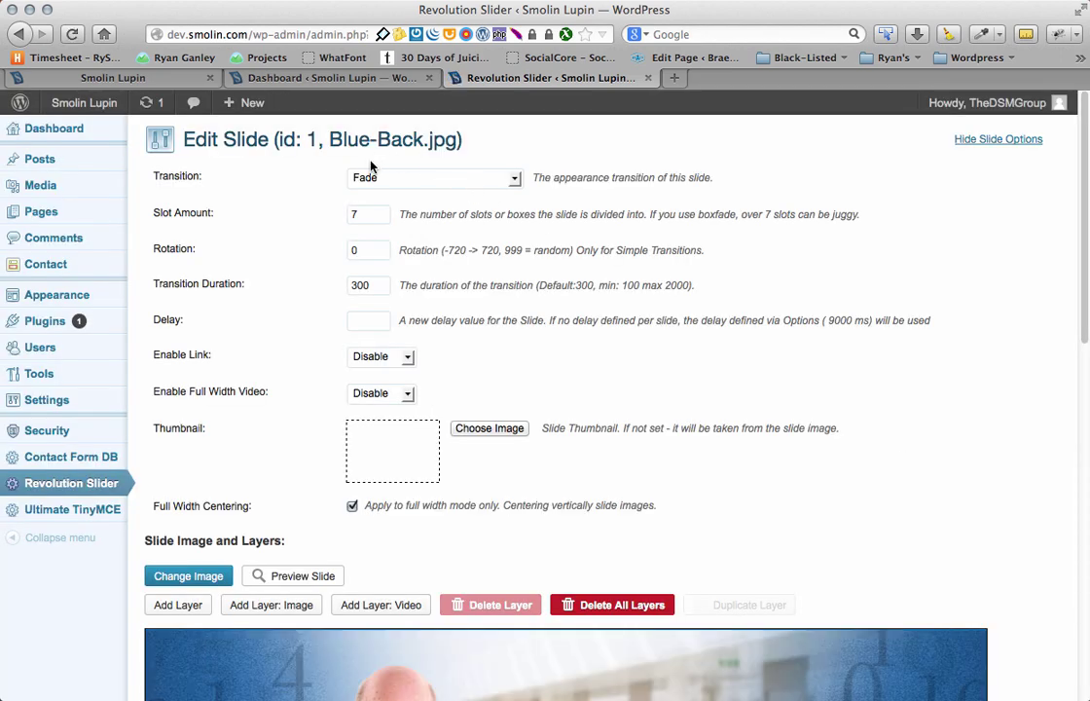
pyautogui.scroll(-5, 294, 262)
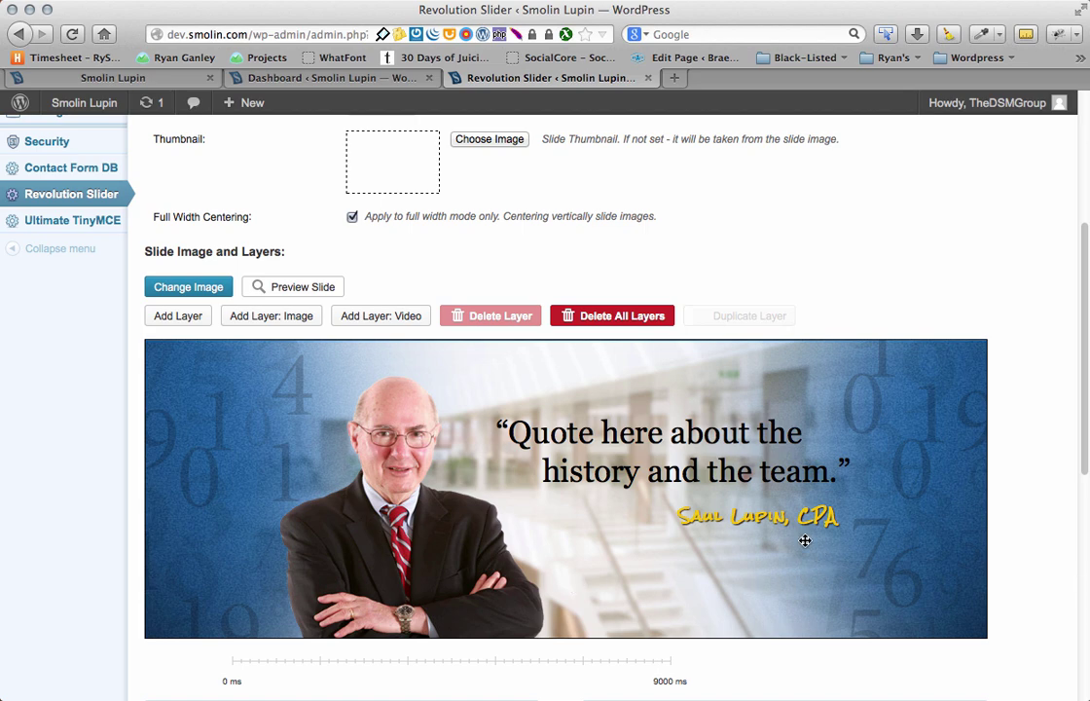
pyautogui.scroll(-3, 769, 571)
pyautogui.scroll(2, 774, 567)
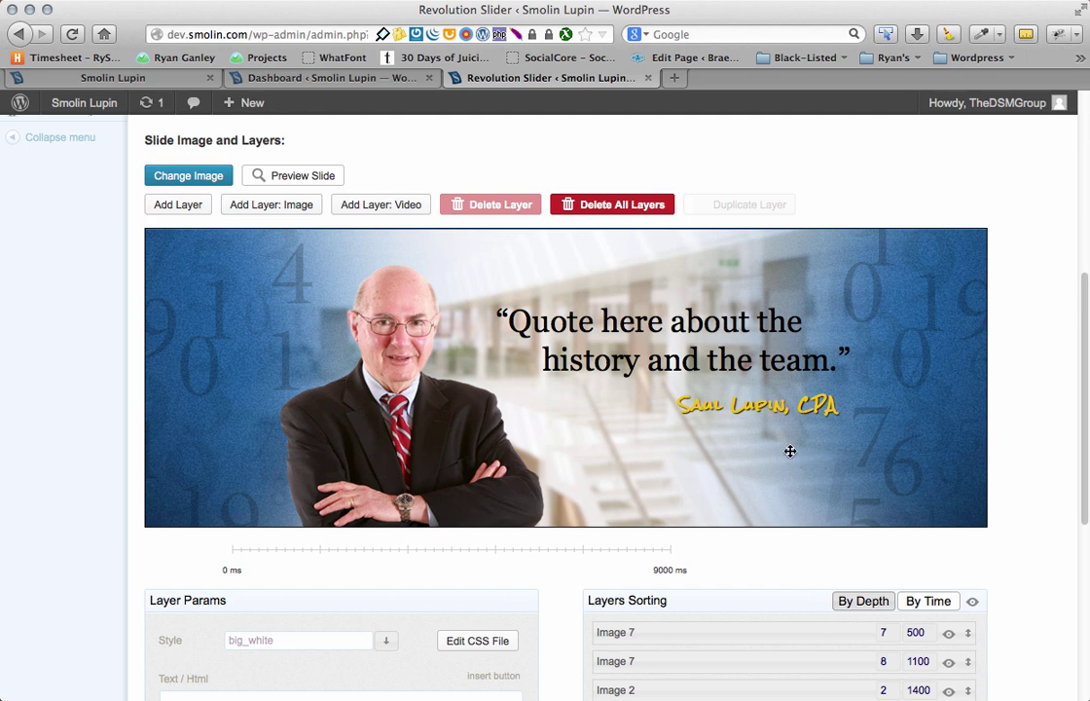
pyautogui.click(181, 208)
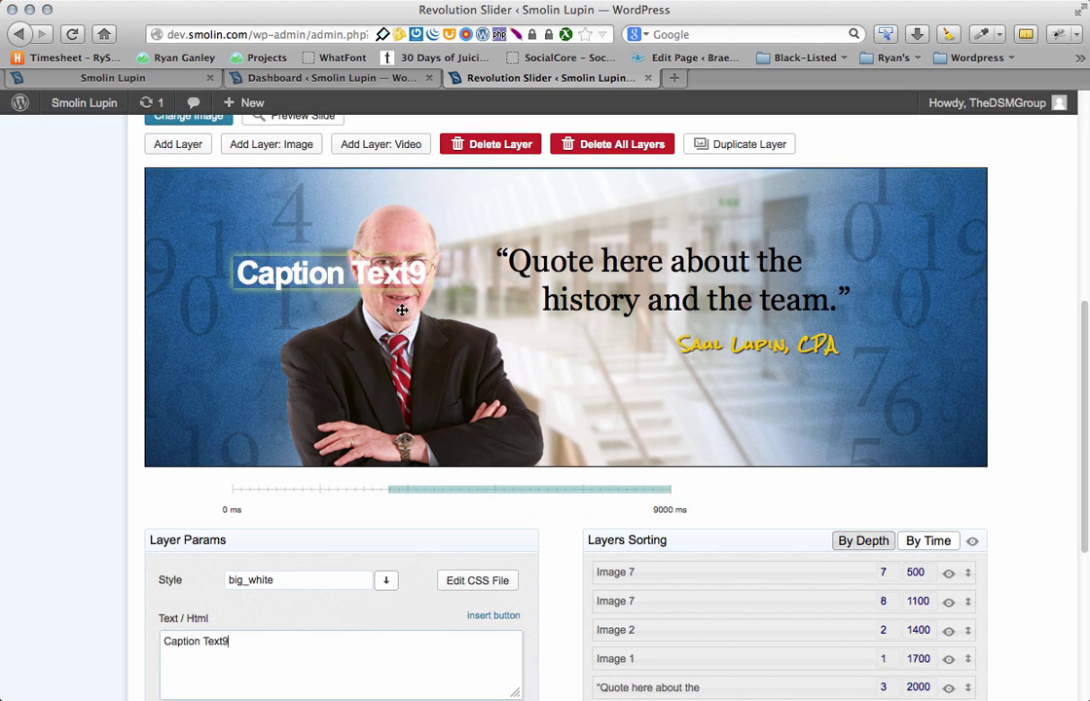
pyautogui.moveTo(370, 276); pyautogui.dragTo(776, 392)
pyautogui.moveTo(660, 259)
pyautogui.mouseDown()
pyautogui.moveTo(696, 239)
pyautogui.moveTo(662, 261)
pyautogui.moveTo(674, 262)
pyautogui.mouseUp()
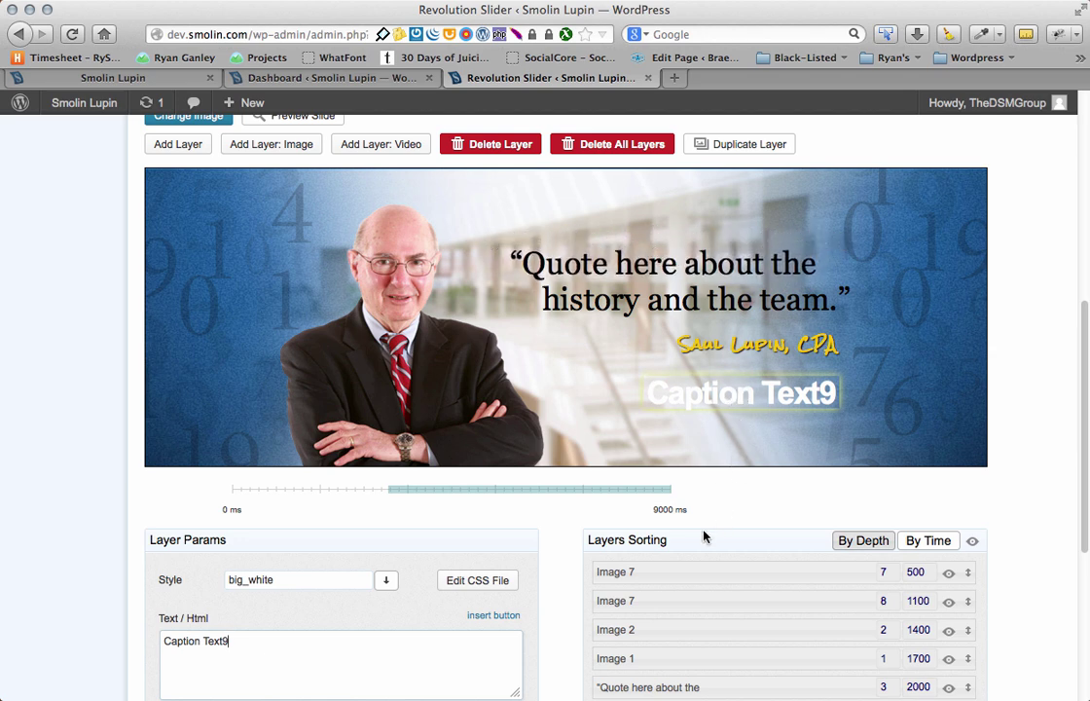
pyautogui.moveTo(703, 397); pyautogui.dragTo(702, 400)
# Replace the layer's placeholder Text/Html with 'Click Here'.
pyautogui.moveTo(315, 652); pyautogui.dragTo(110, 640)
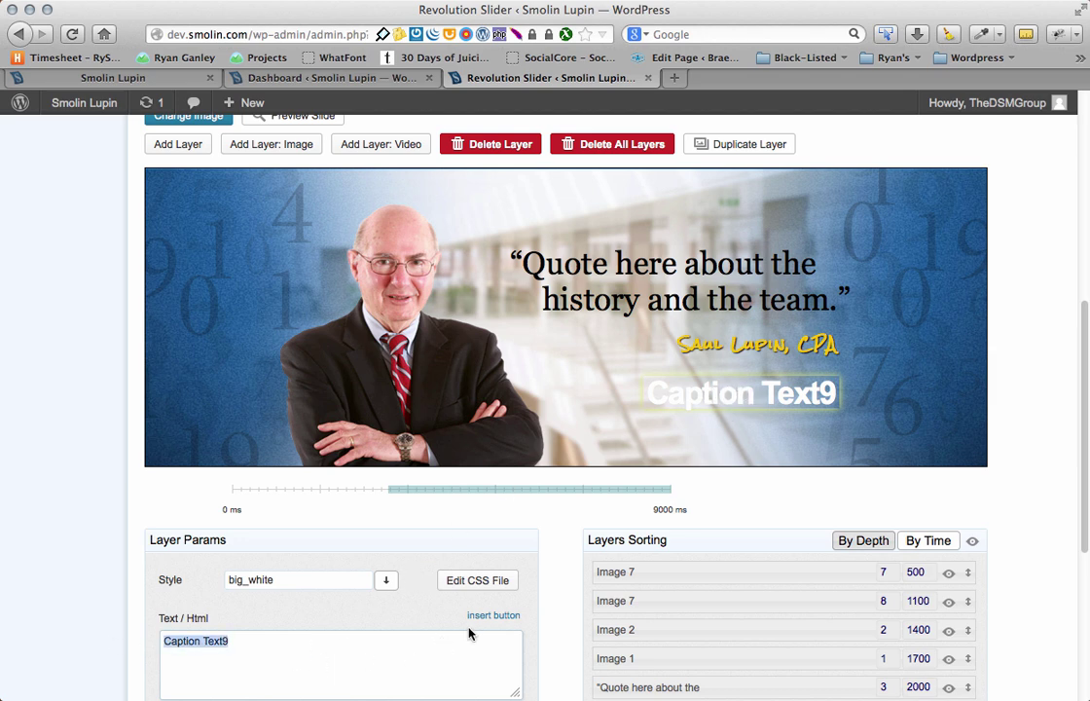
pyautogui.write('Click Here')
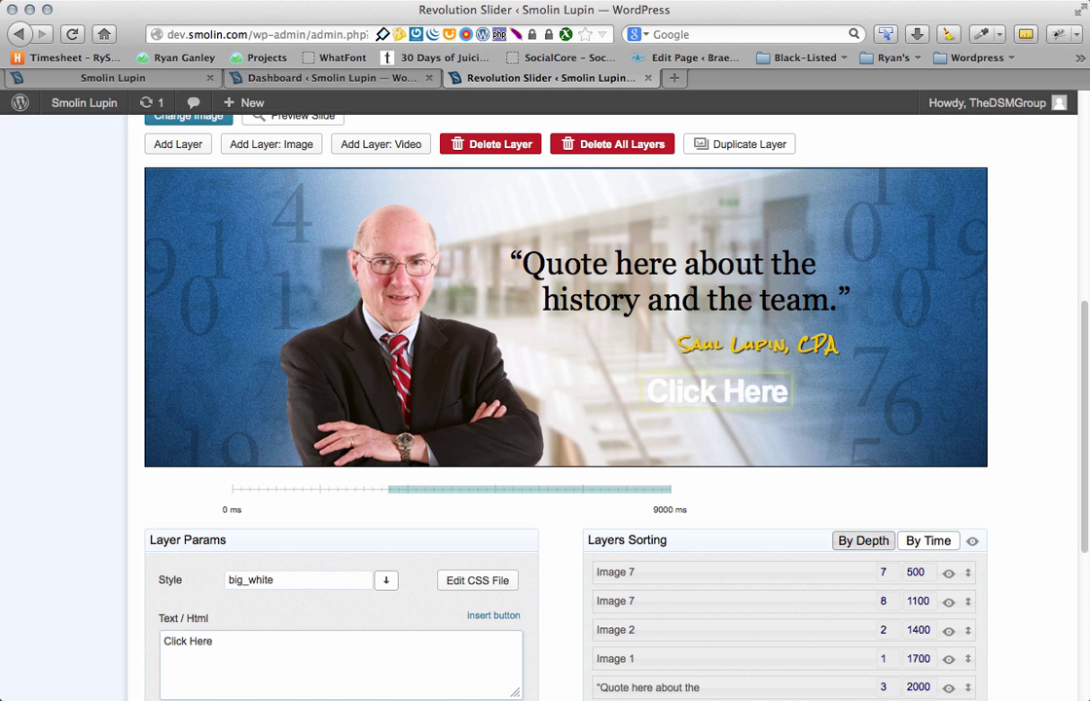
pyautogui.scroll(-2, 404, 639)
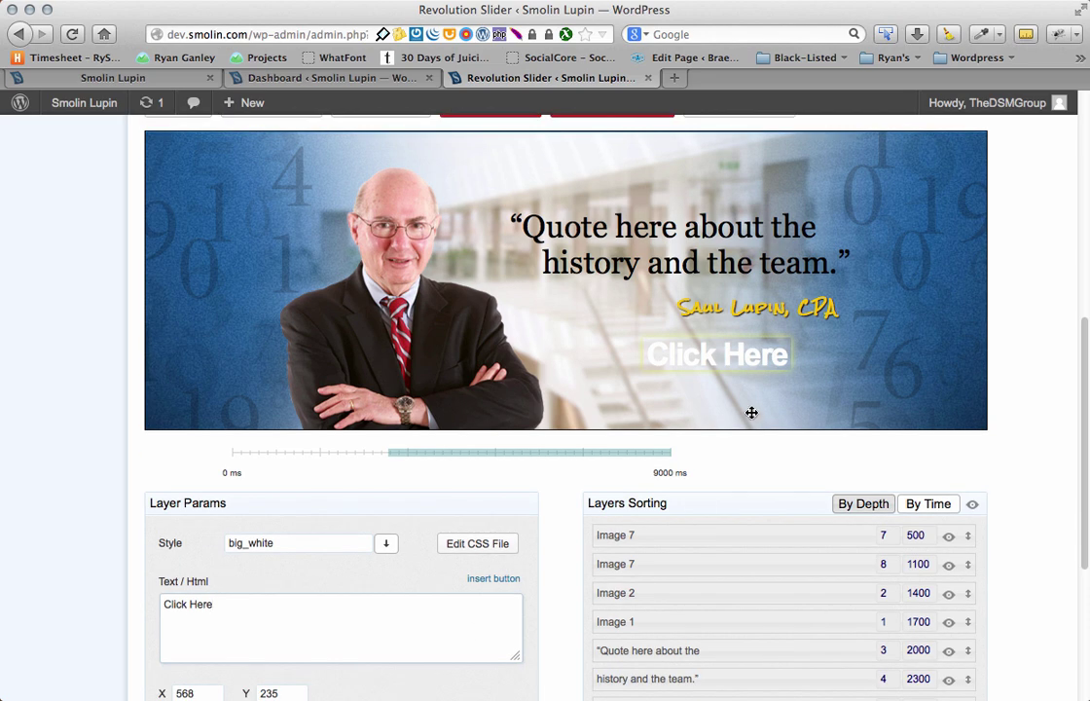
pyautogui.scroll(-4, 545, 560)
pyautogui.scroll(1, 491, 560)
pyautogui.scroll(-4, 492, 560)
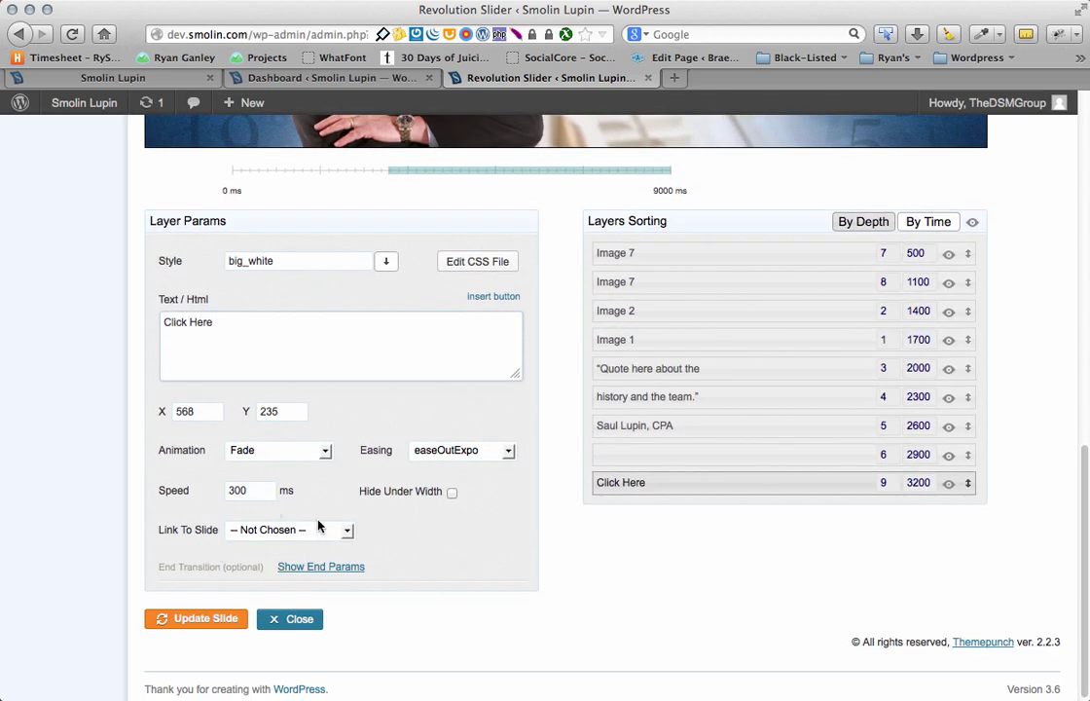
# Set the Click Here layer to slide in from the right and nudge it right and up.
pyautogui.click(319, 452)
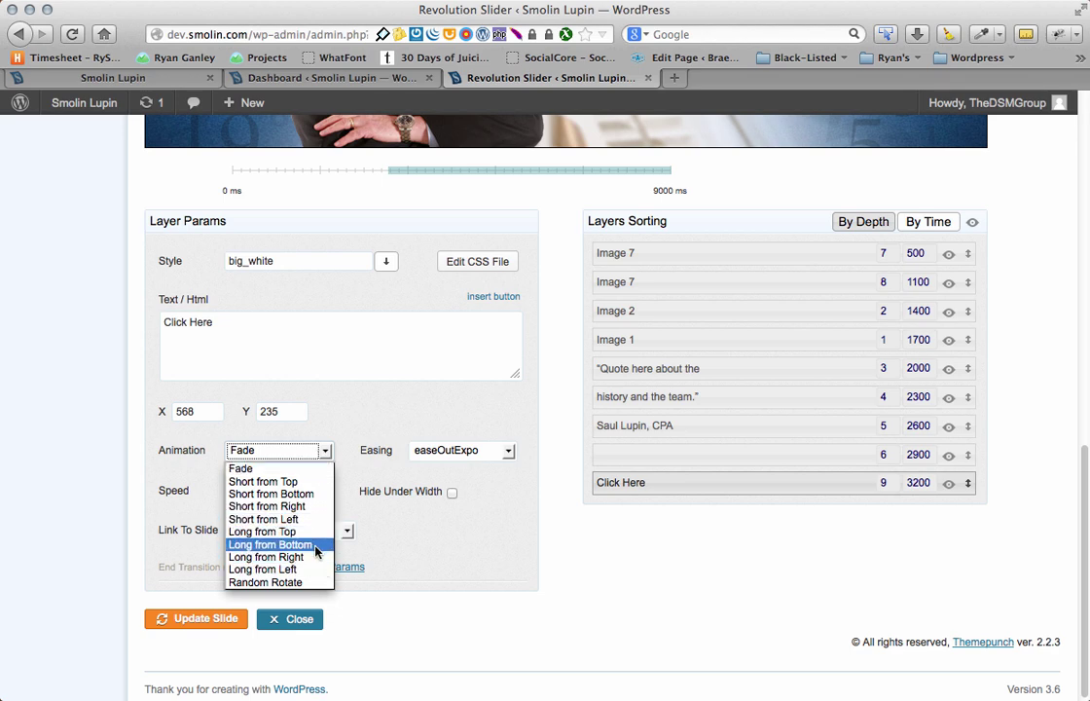
pyautogui.click(302, 506)
pyautogui.scroll(3, 498, 548)
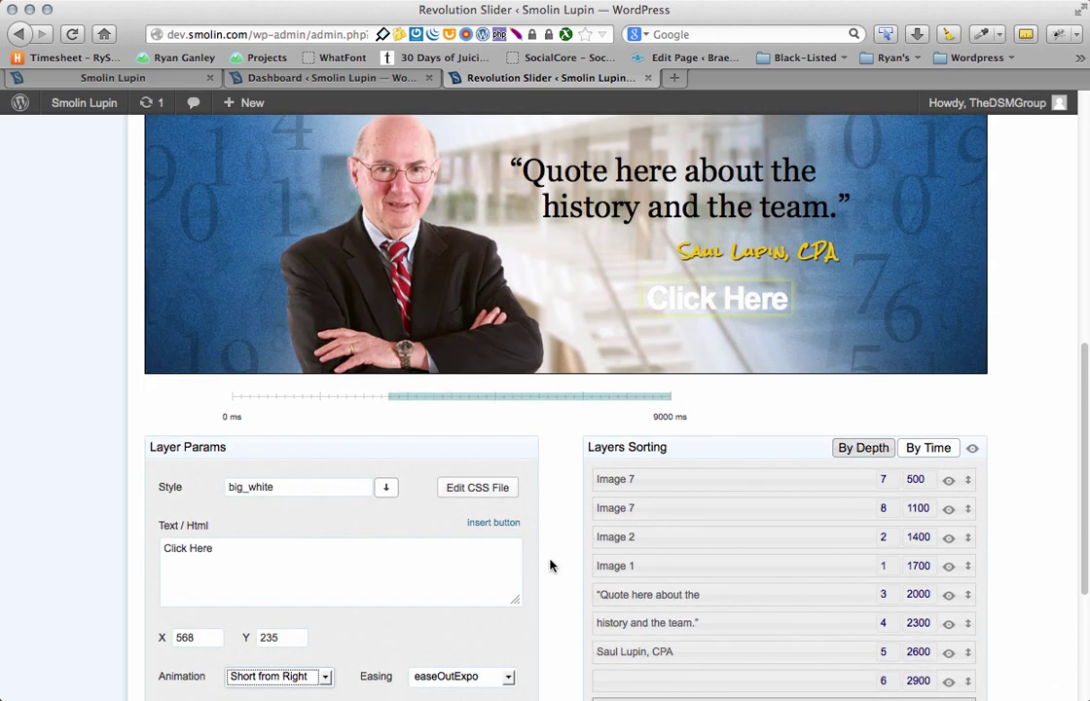
pyautogui.moveTo(681, 259); pyautogui.dragTo(720, 254)
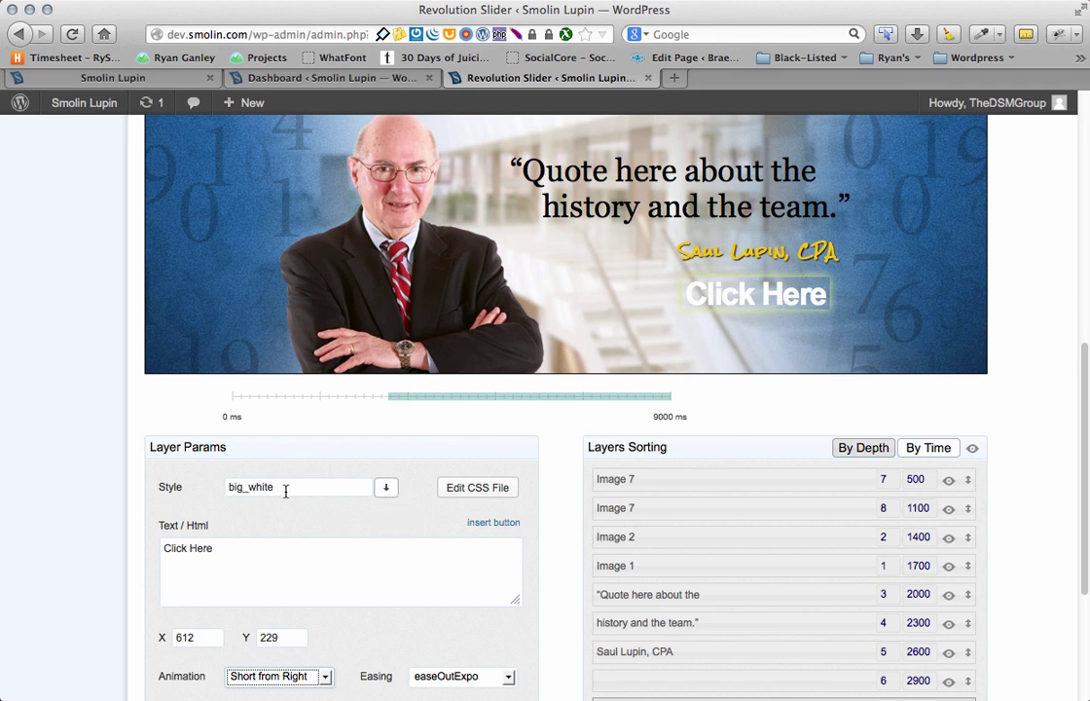
# Give Click Here the medium_text style and place it at X 640, Y 236.
pyautogui.click(387, 488)
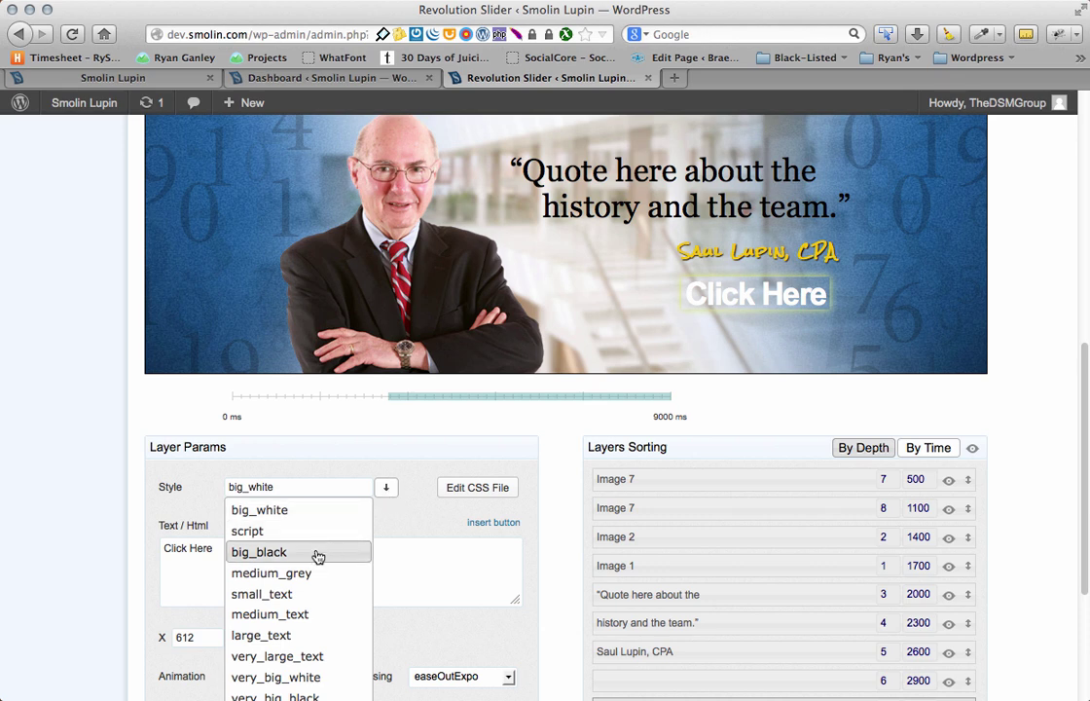
pyautogui.scroll(-2, 317, 556)
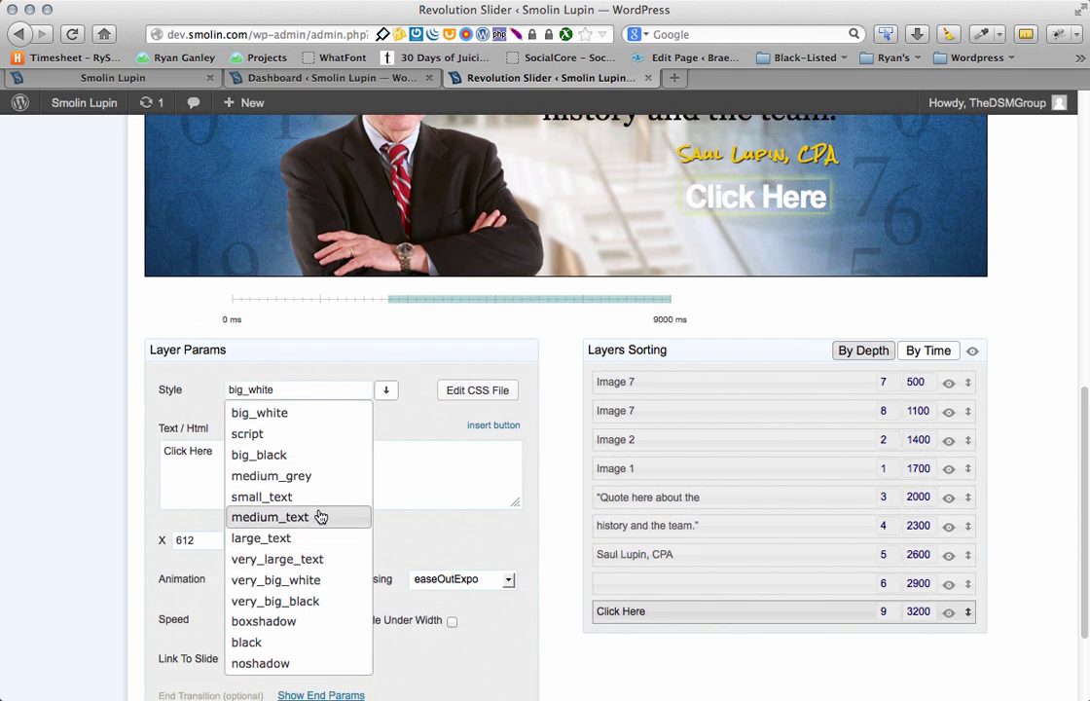
pyautogui.click(314, 519)
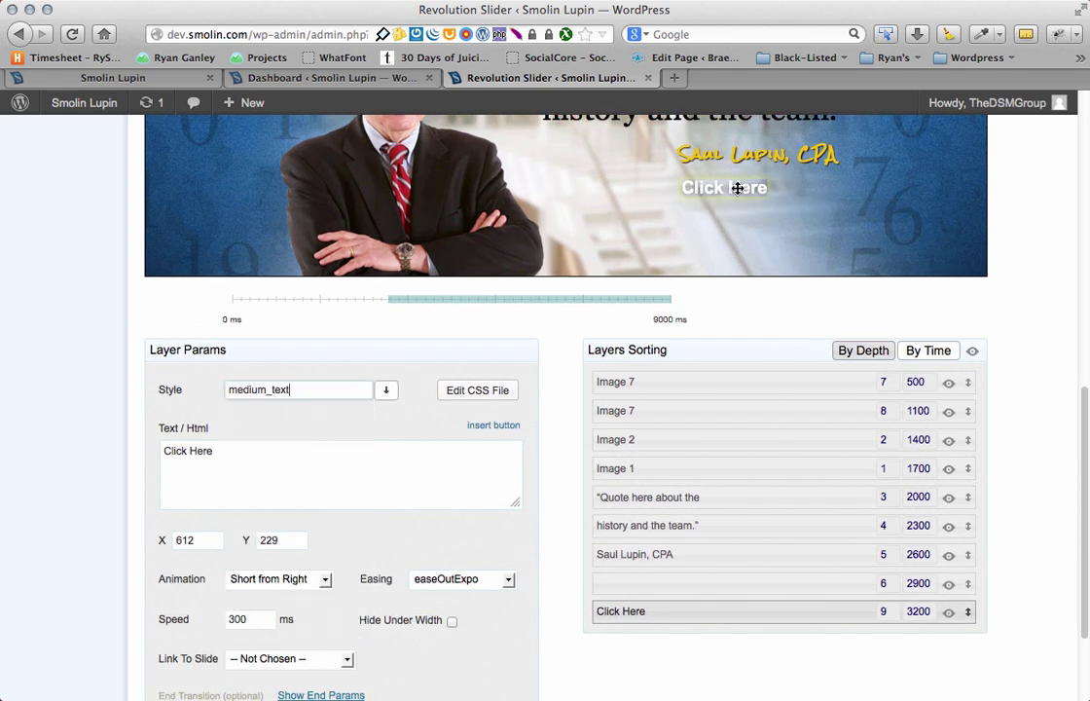
pyautogui.moveTo(698, 182); pyautogui.dragTo(762, 195)
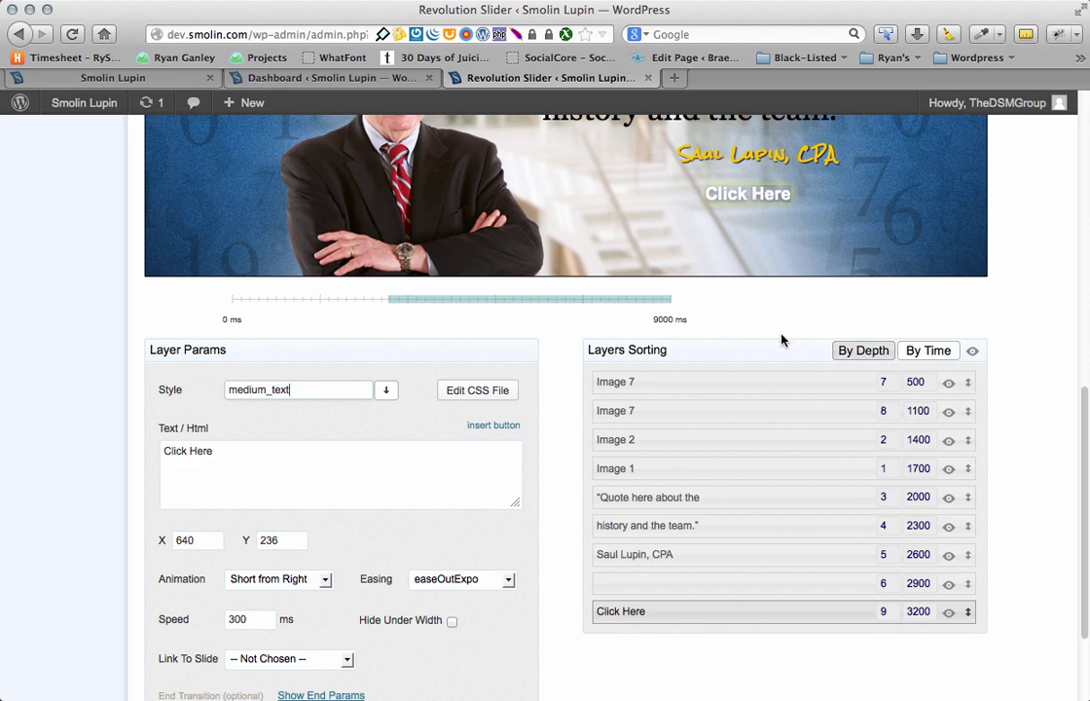
pyautogui.scroll(1, 779, 292)
pyautogui.scroll(4, 330, 530)
pyautogui.scroll(-3, 372, 586)
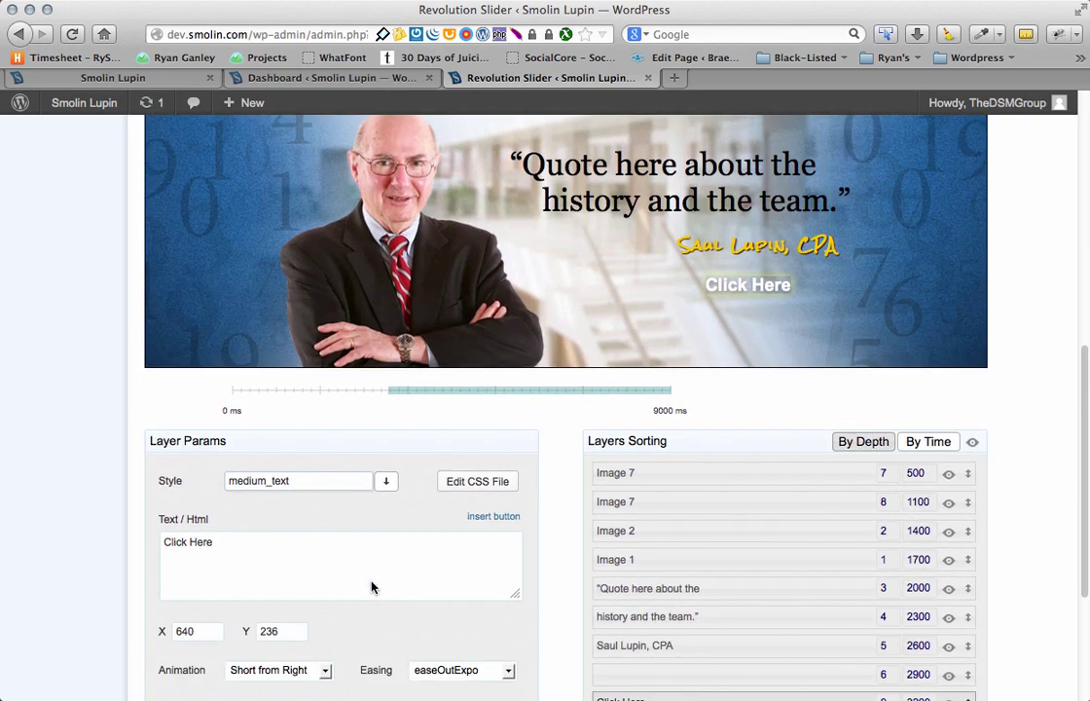
# Open the captions.css stylesheet editor and scroll through its caption rules.
pyautogui.click(466, 483)
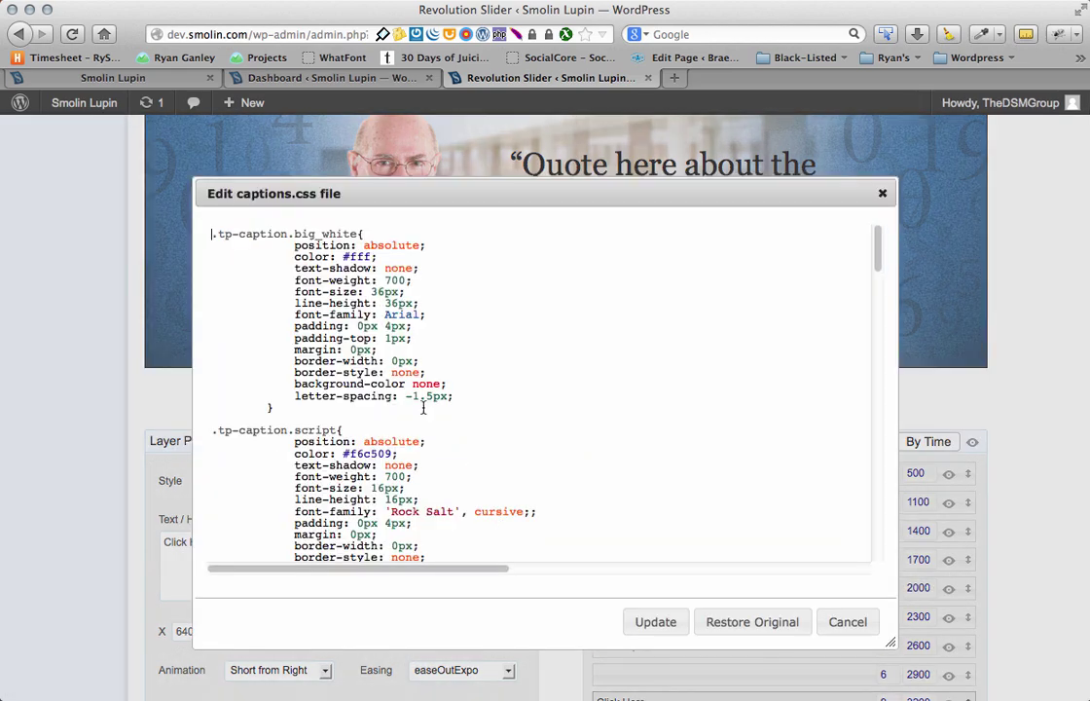
pyautogui.scroll(-15, 404, 430)
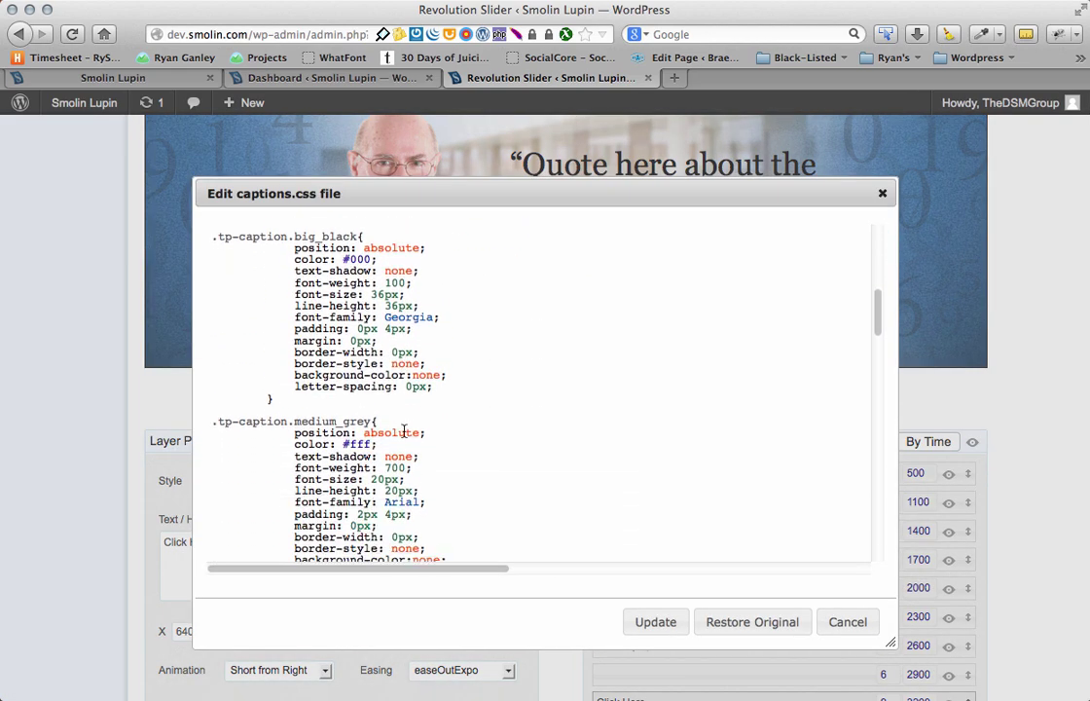
pyautogui.scroll(-10, 401, 433)
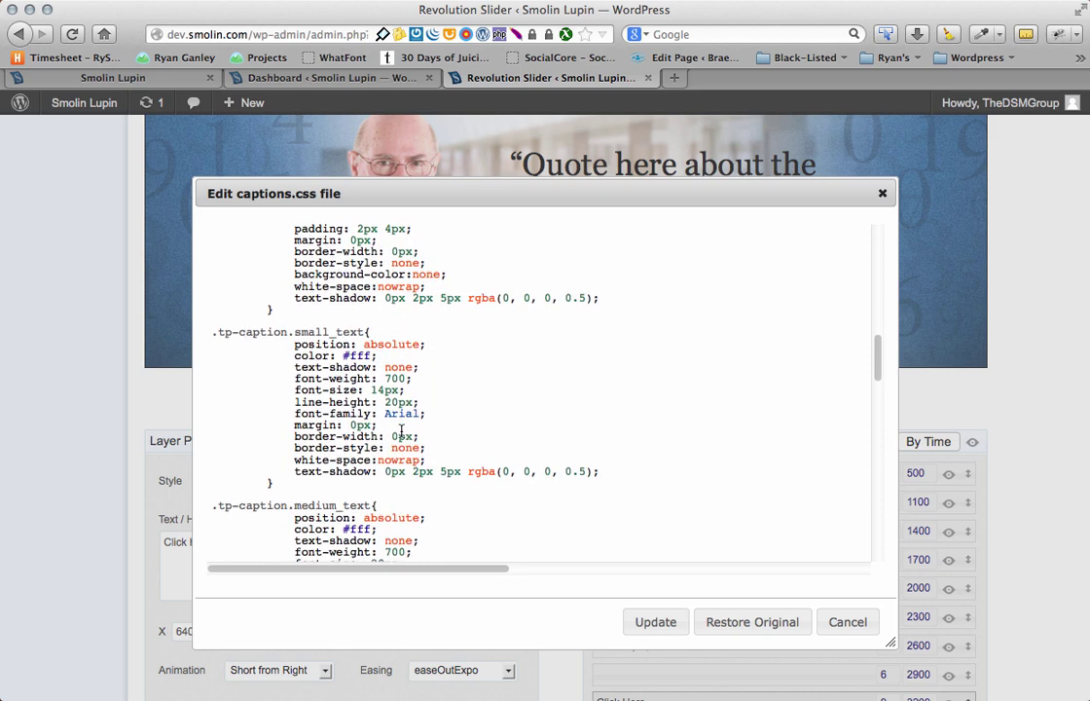
pyautogui.scroll(-6, 401, 432)
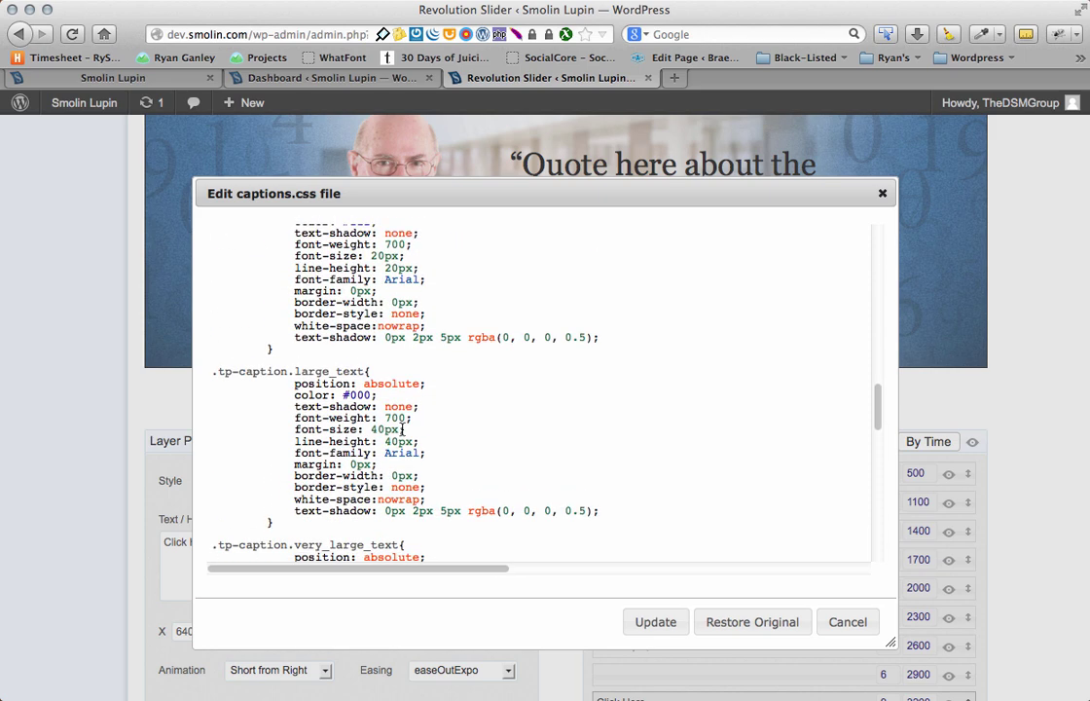
pyautogui.scroll(-8, 423, 417)
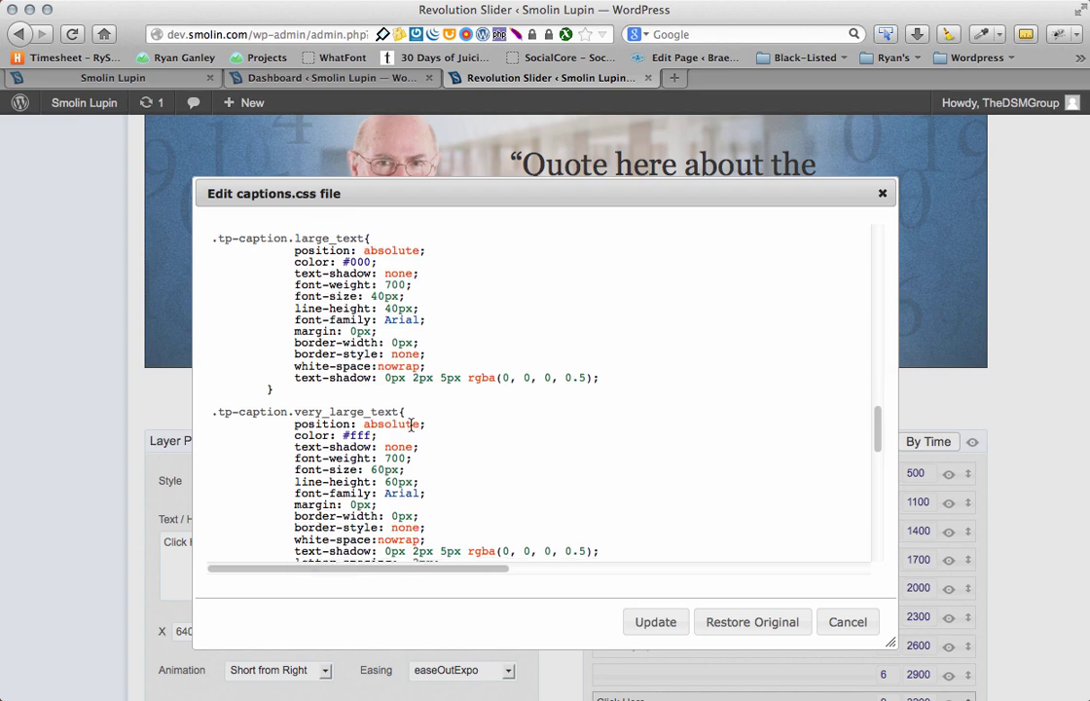
pyautogui.scroll(-10, 412, 431)
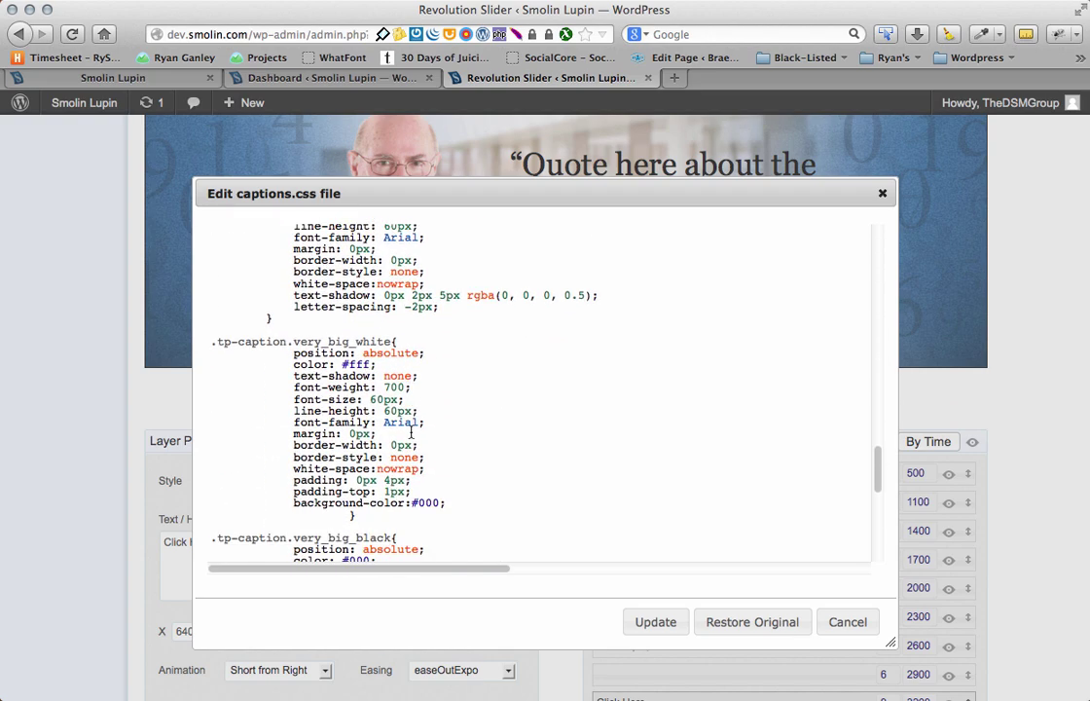
pyautogui.scroll(3, 411, 431)
pyautogui.scroll(-6, 411, 431)
pyautogui.scroll(-2, 411, 431)
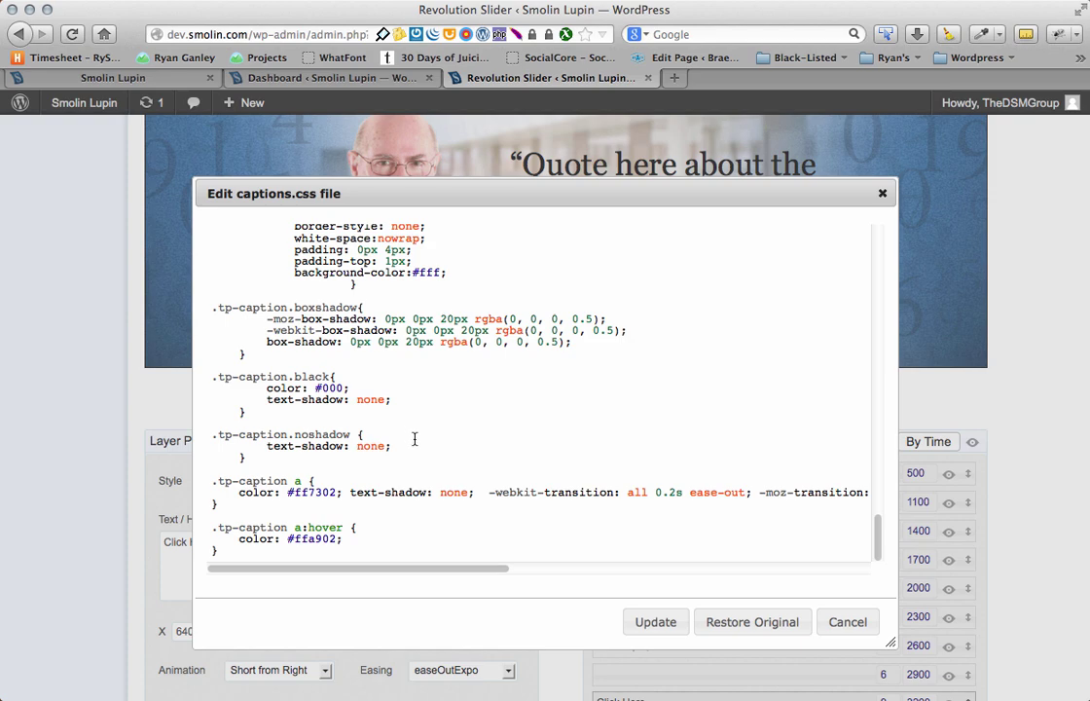
pyautogui.scroll(15, 414, 439)
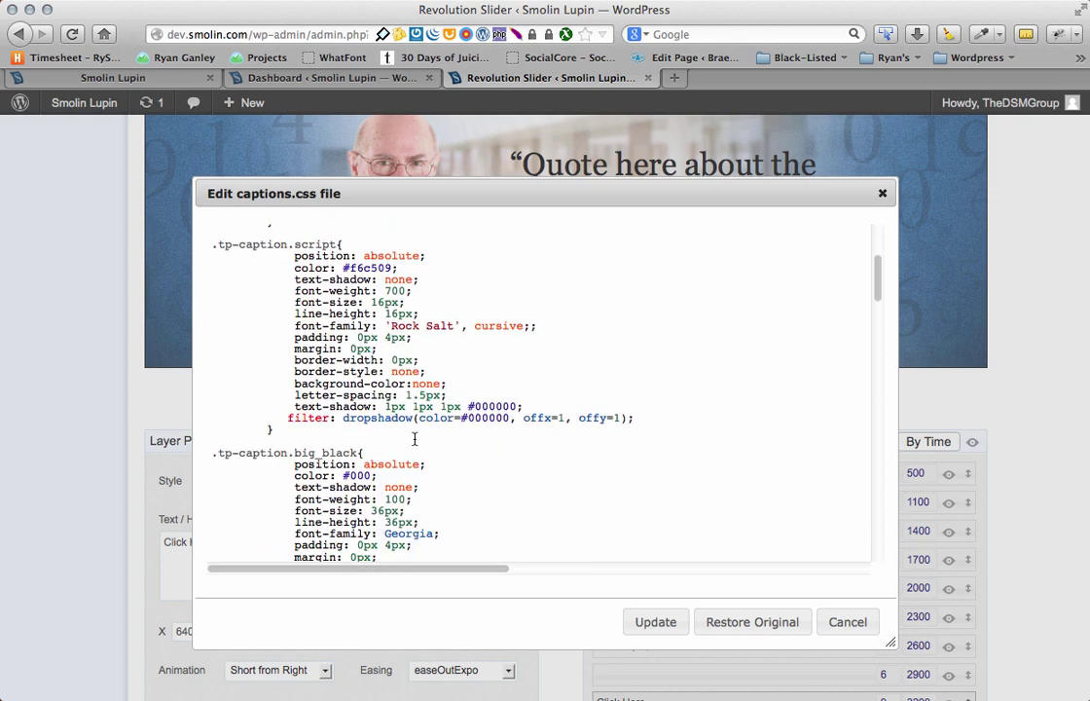
pyautogui.scroll(-18, 414, 439)
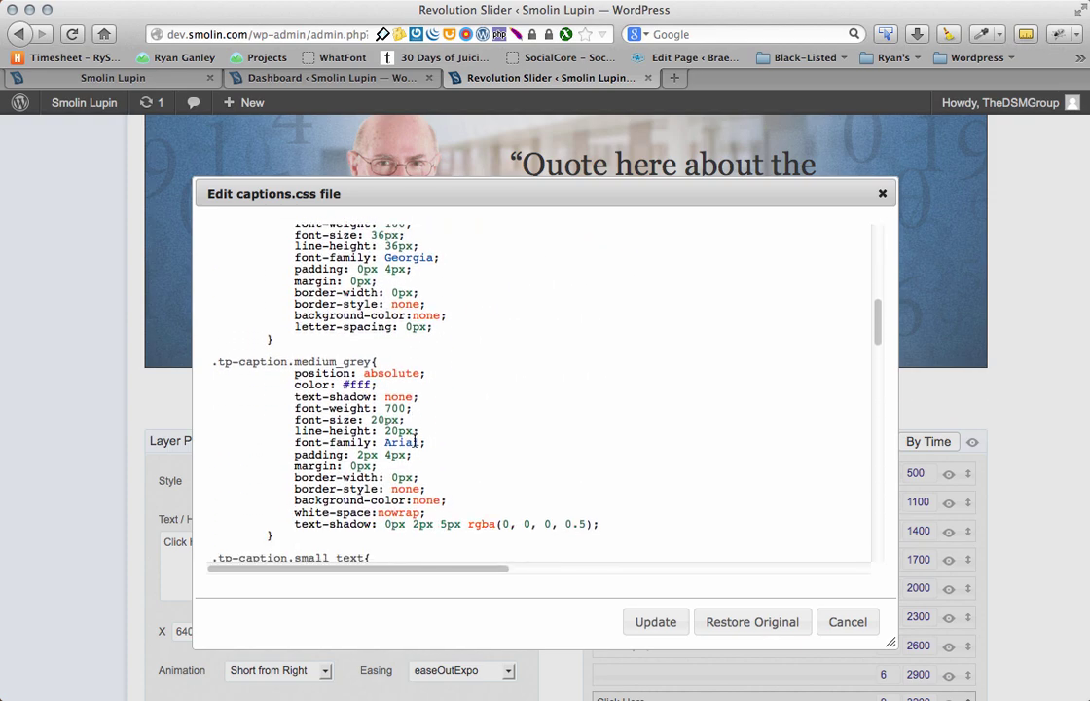
# Find the medium_text rule, change its colour from #fff to #000, and update the stylesheet.
pyautogui.press('super+f')
pyautogui.write('med')
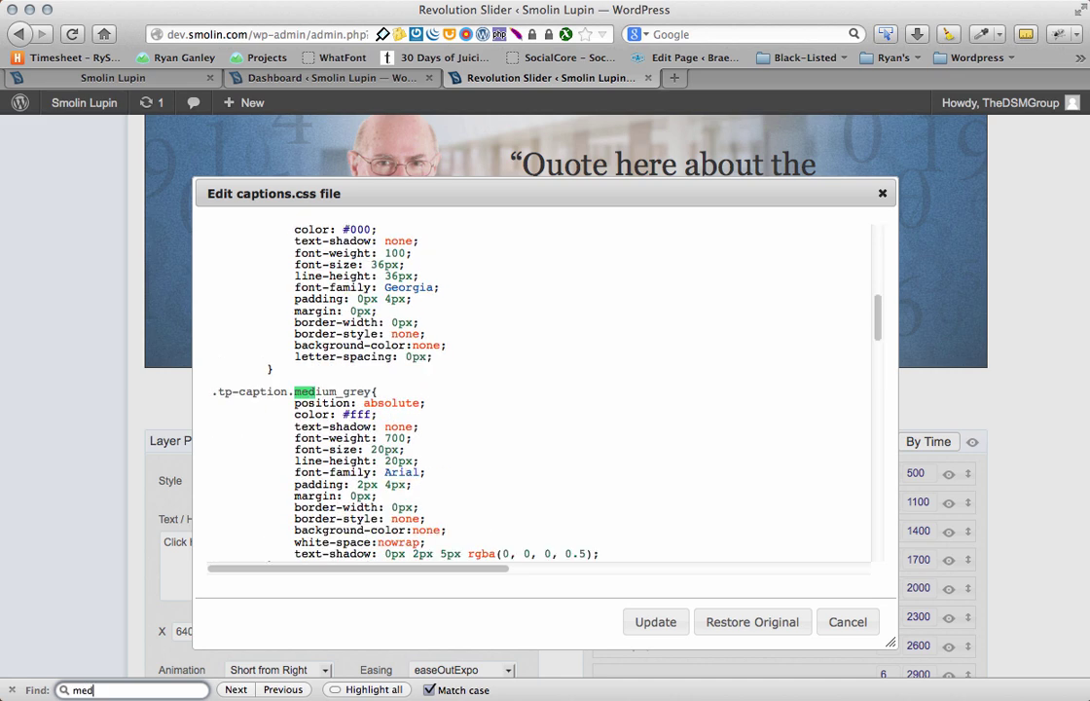
pyautogui.press('Return')
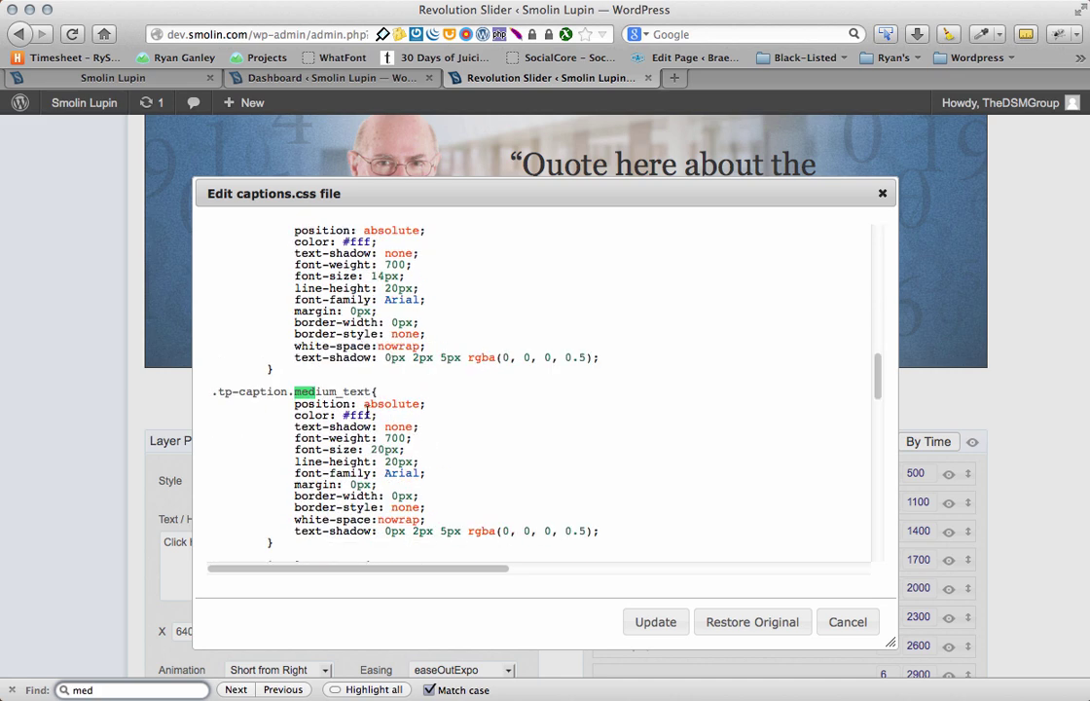
pyautogui.doubleClick(360, 414)
pyautogui.write('000')
pyautogui.click(673, 626)
# Close the stylesheet editor, select the Click Here layer, and leave Link To Slide as Not Chosen.
pyautogui.press('Escape')
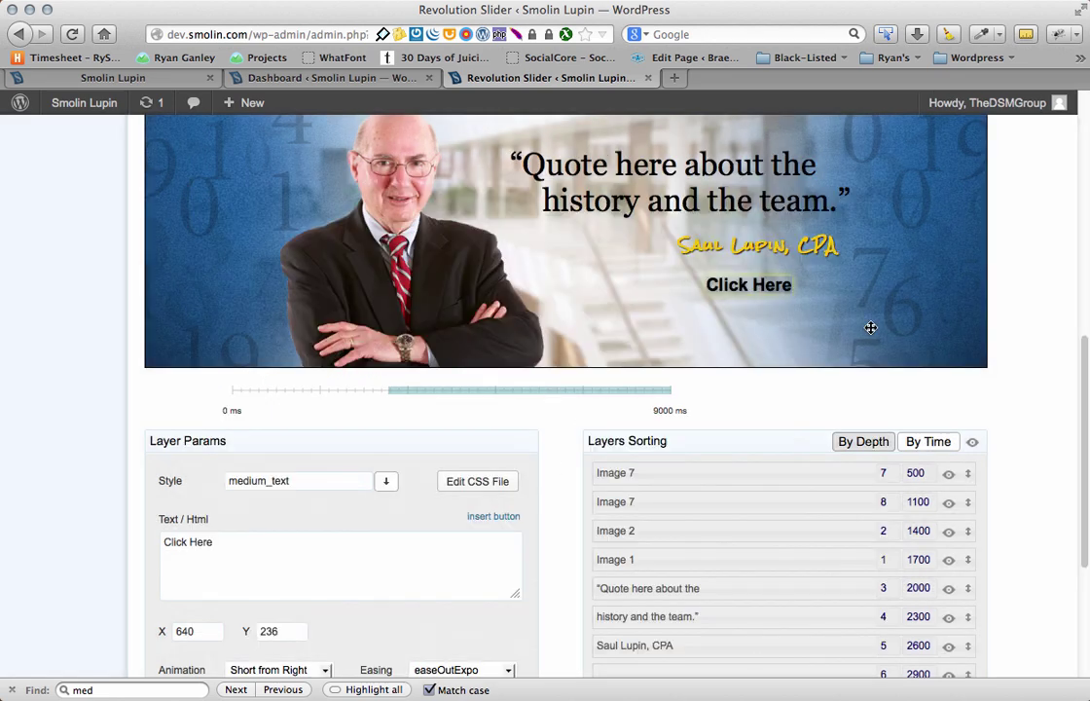
pyautogui.click(777, 287)
pyautogui.click(777, 287)
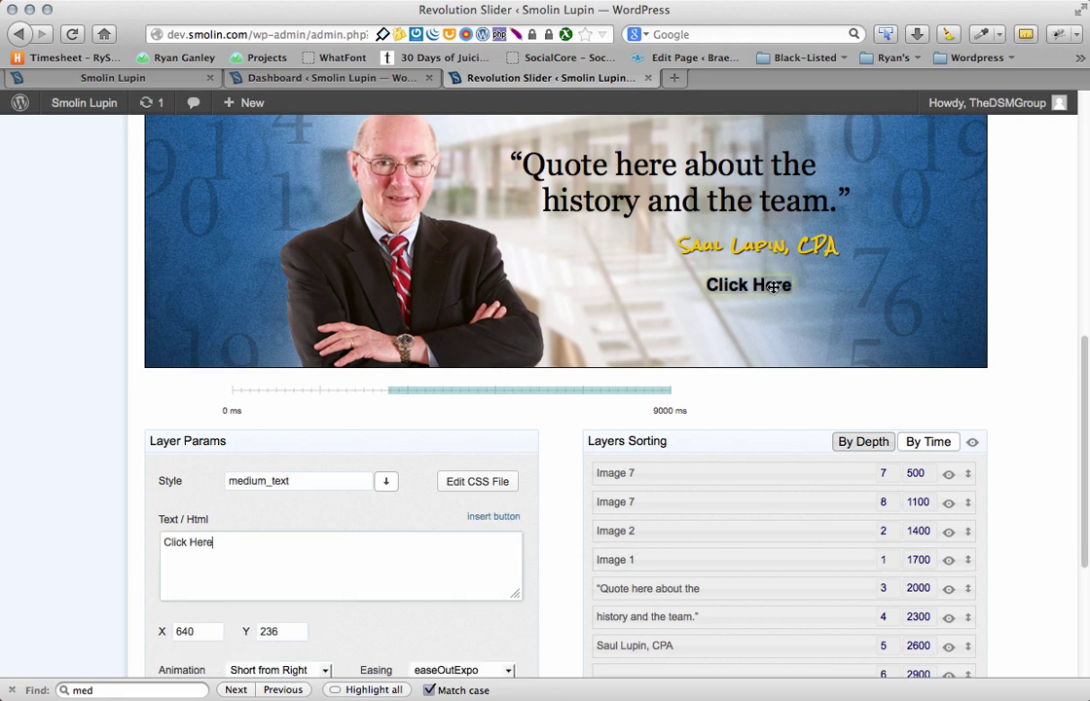
pyautogui.scroll(-5, 469, 536)
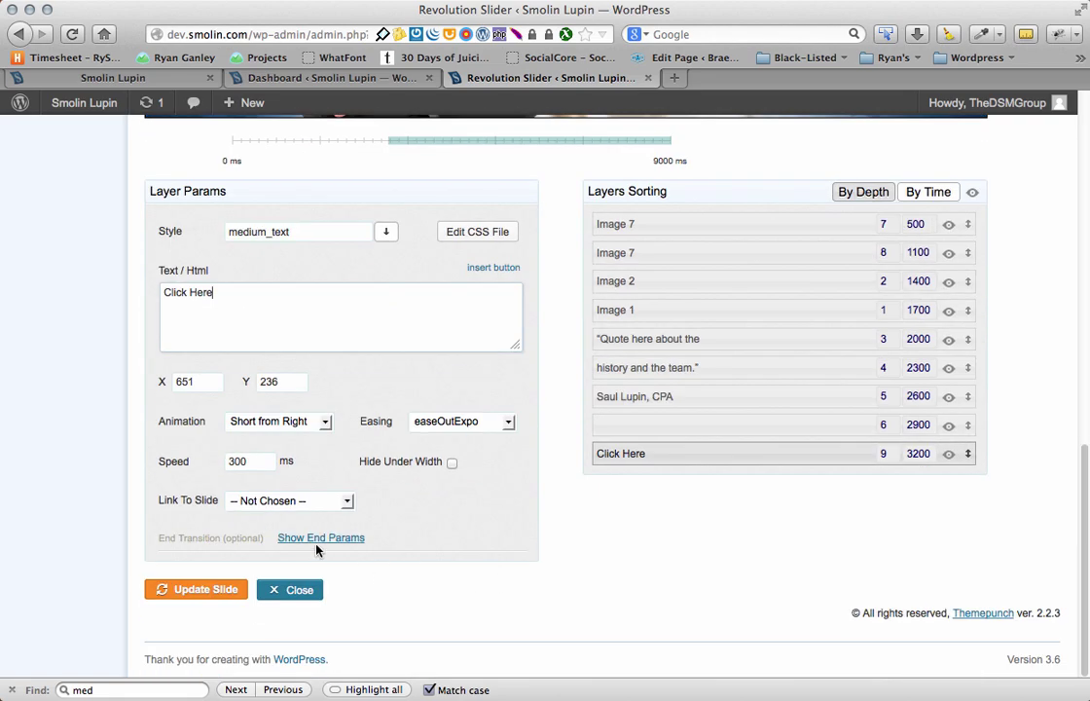
pyautogui.click(289, 502)
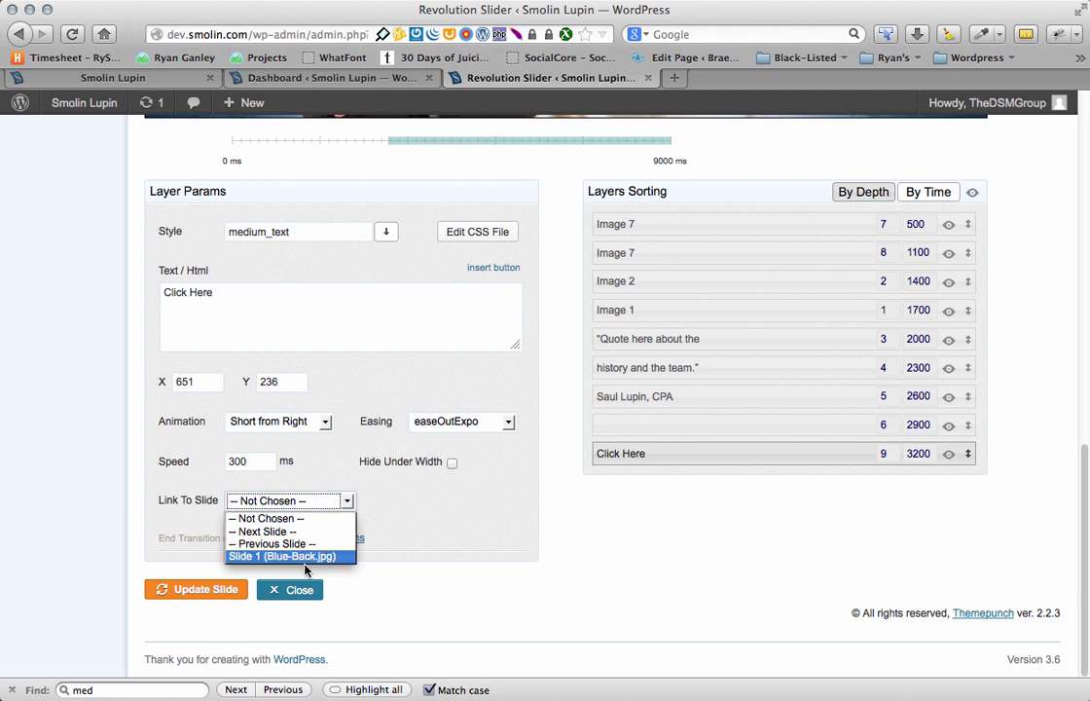
pyautogui.click(433, 552)
# Save the slide with Update Slide and reload the Smolin Lupin homepage.
pyautogui.scroll(5, 498, 555)
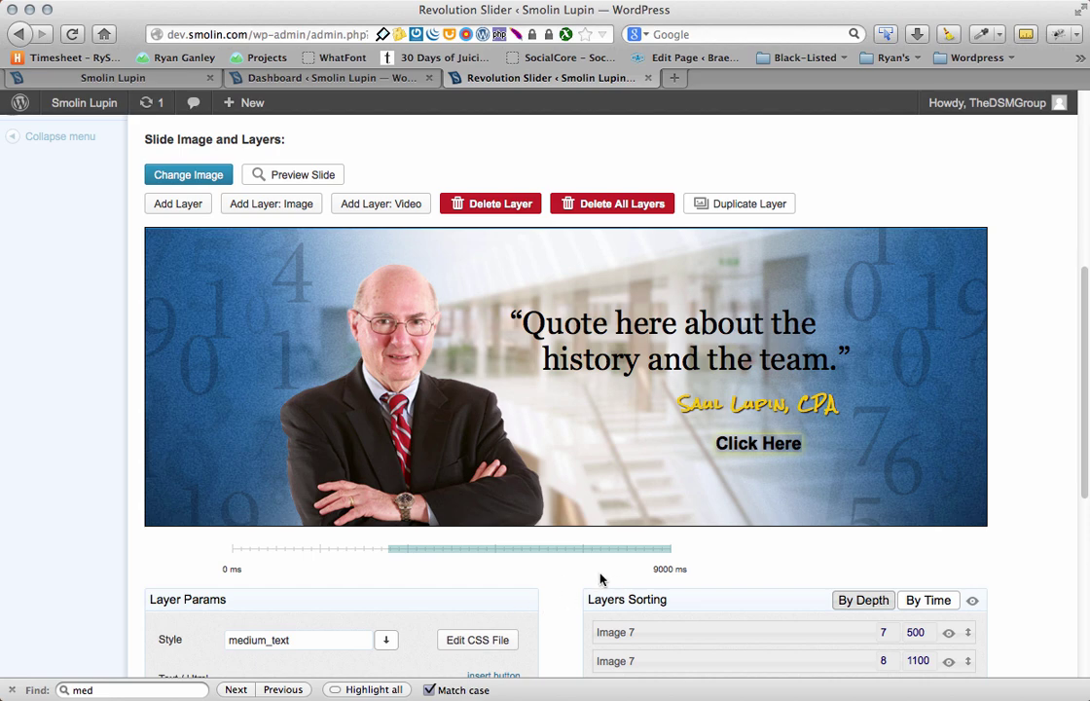
pyautogui.scroll(-5, 715, 552)
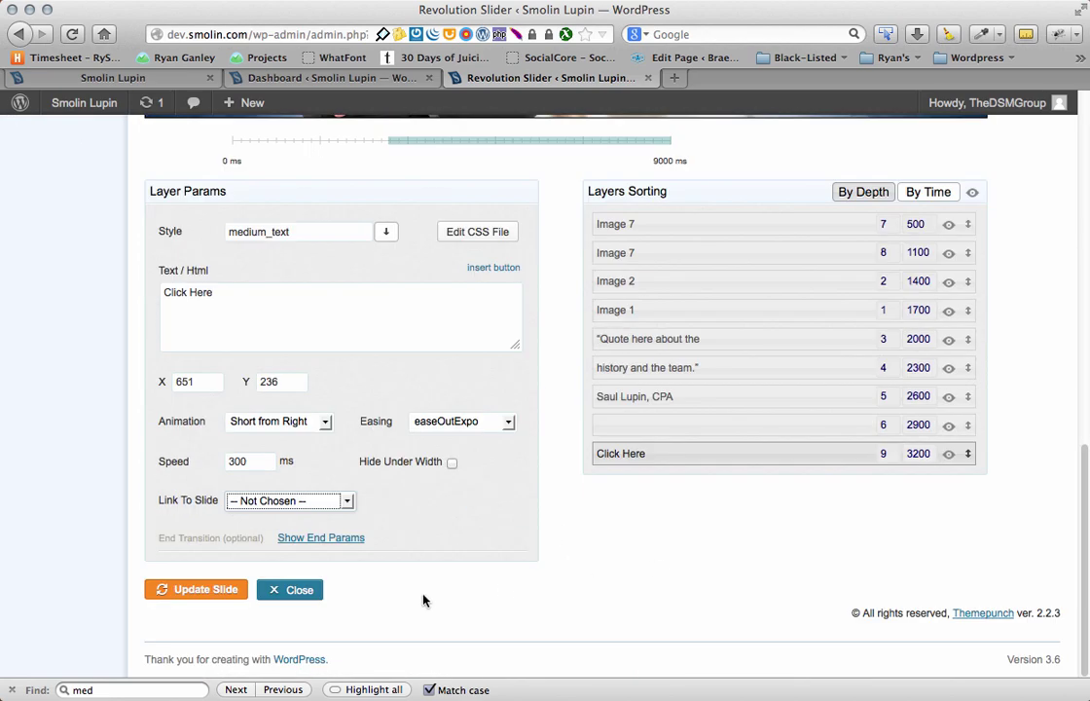
pyautogui.click(193, 591)
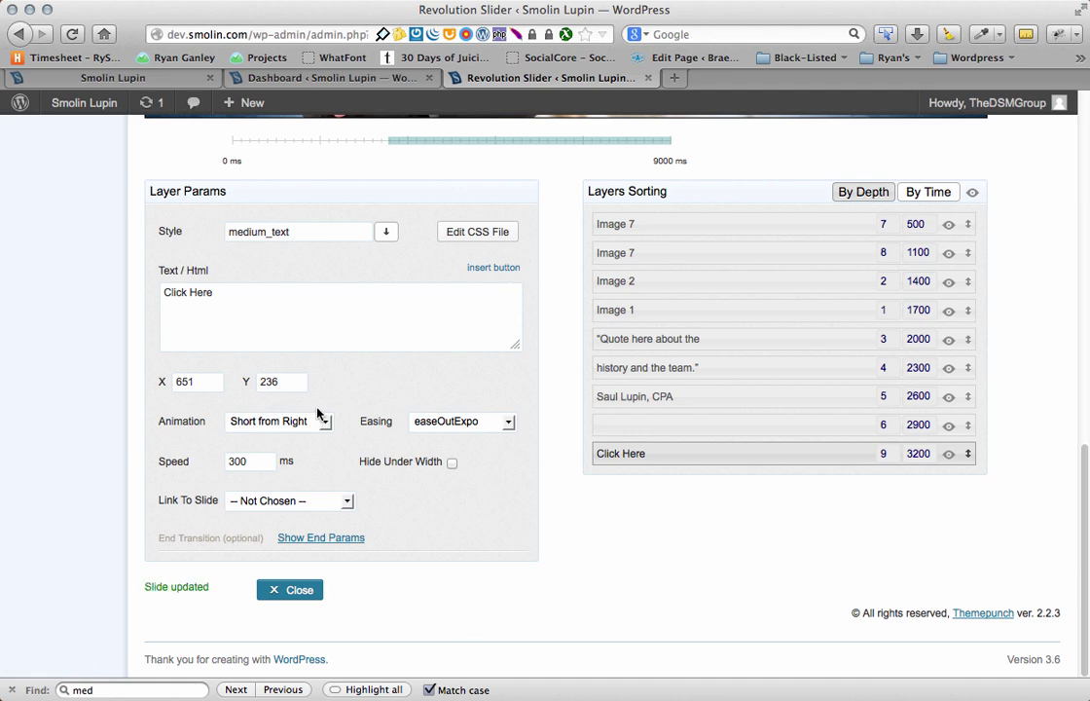
pyautogui.click(110, 79)
pyautogui.click(74, 36)
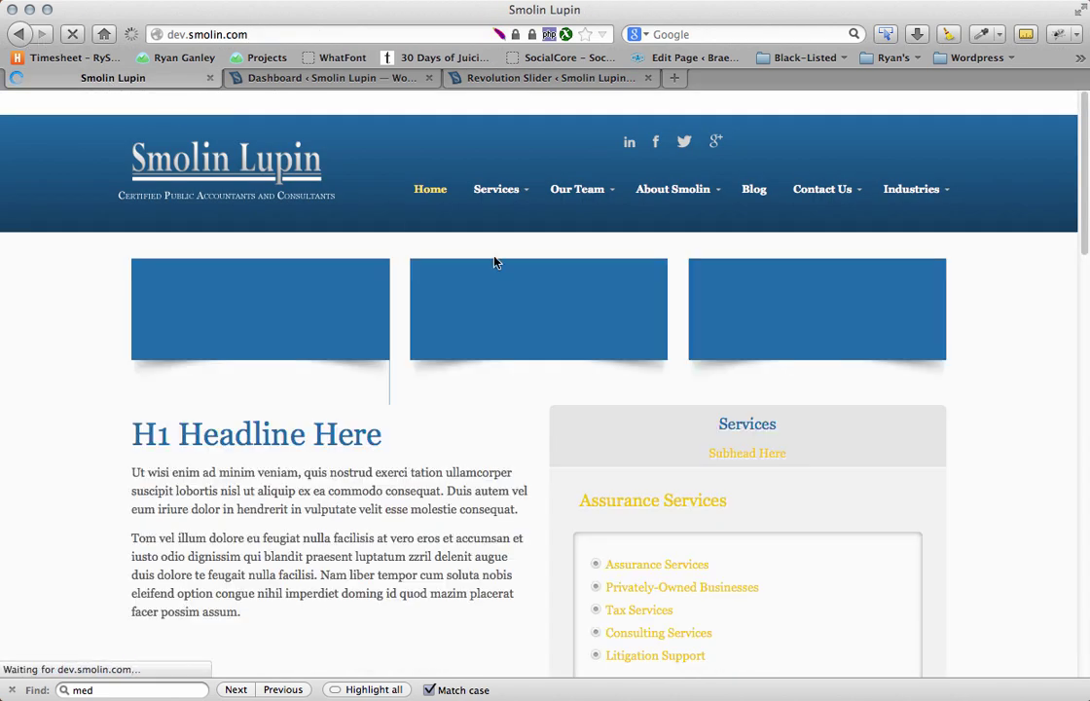